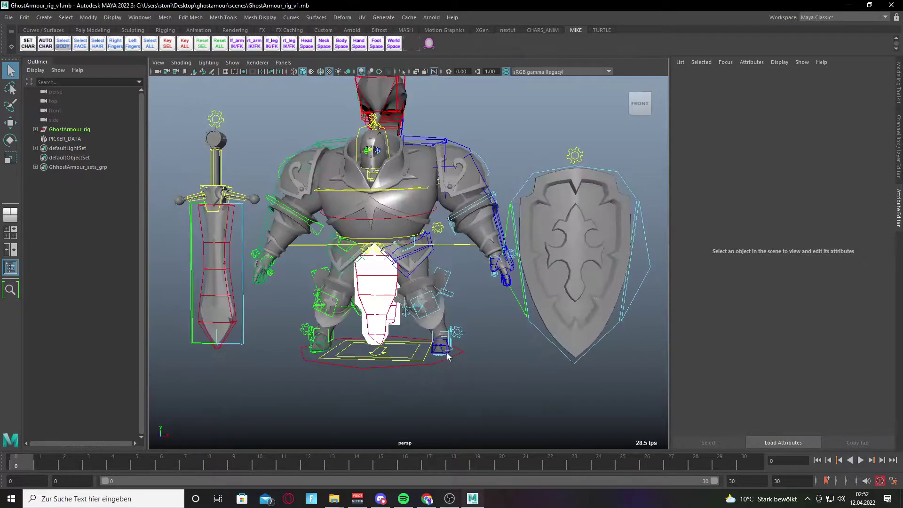
- Zoom and orbit the Ghost Armour rig to view it from the front and right side
scroll(433, 351, "down", 3)
scroll(429, 349, "up", 5)
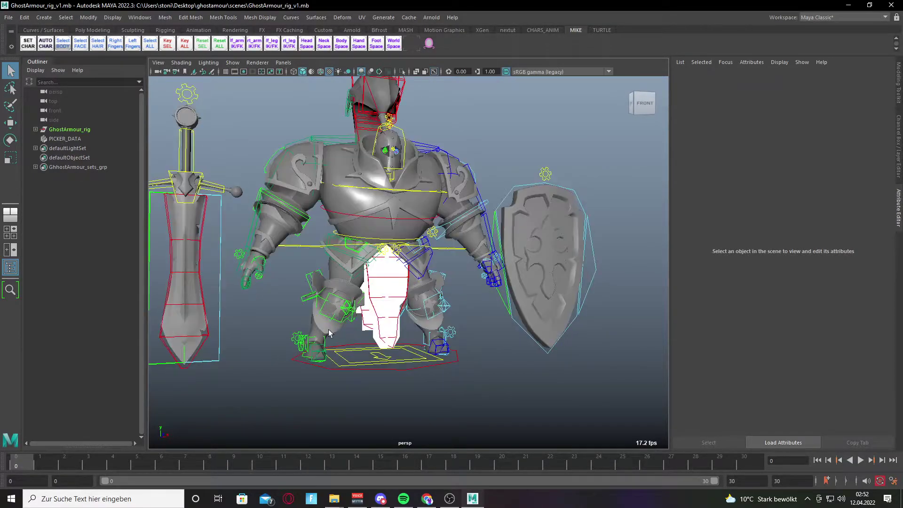
scroll(350, 334, "down", 4)
left_click_drag(357, 337, 410, 345, "alt")
middle_click_drag(442, 345, 473, 350, "alt")
left_click_drag(433, 349, 382, 348, "alt")
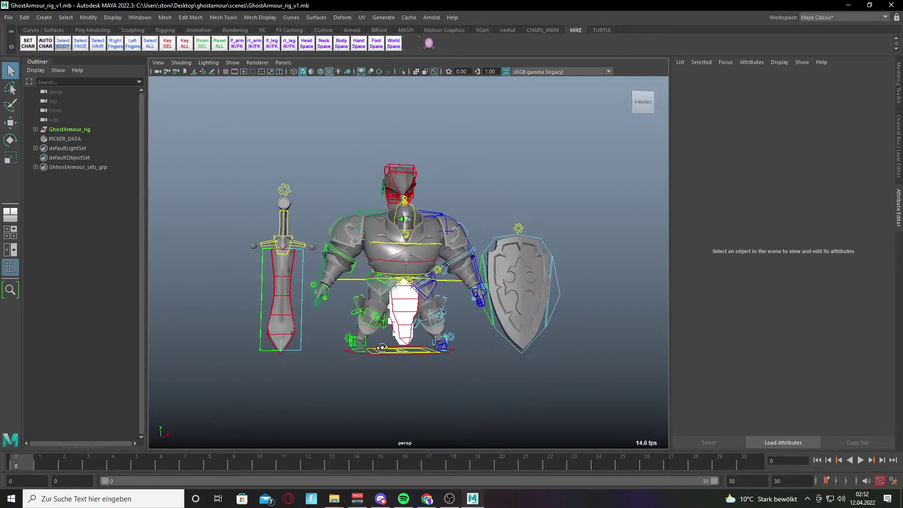
scroll(388, 304, "up", 4)
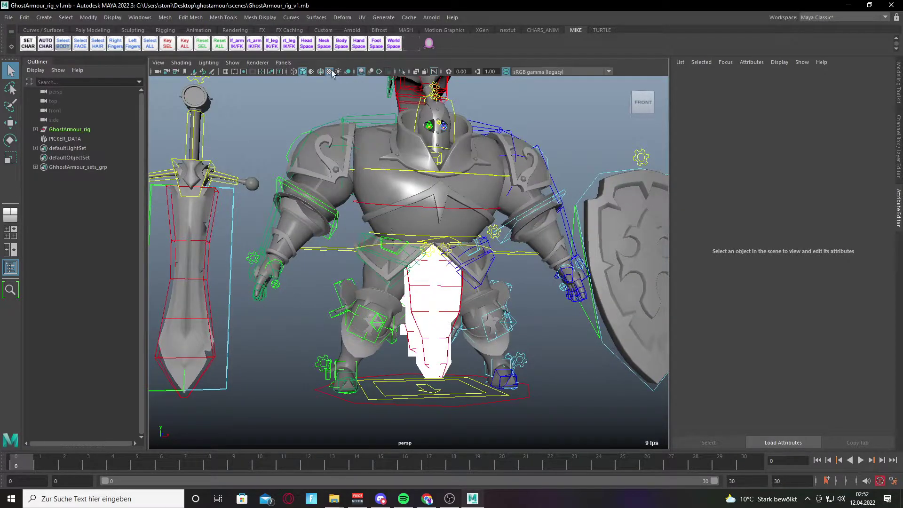
scroll(446, 214, "down", 3)
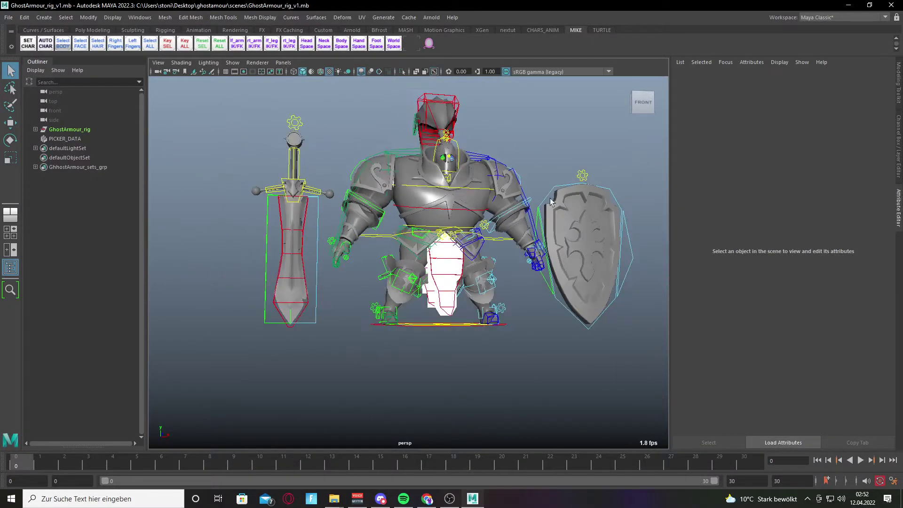
left_click_drag(550, 198, 434, 276, "alt")
scroll(487, 283, "up", 4)
scroll(457, 277, "down", 4)
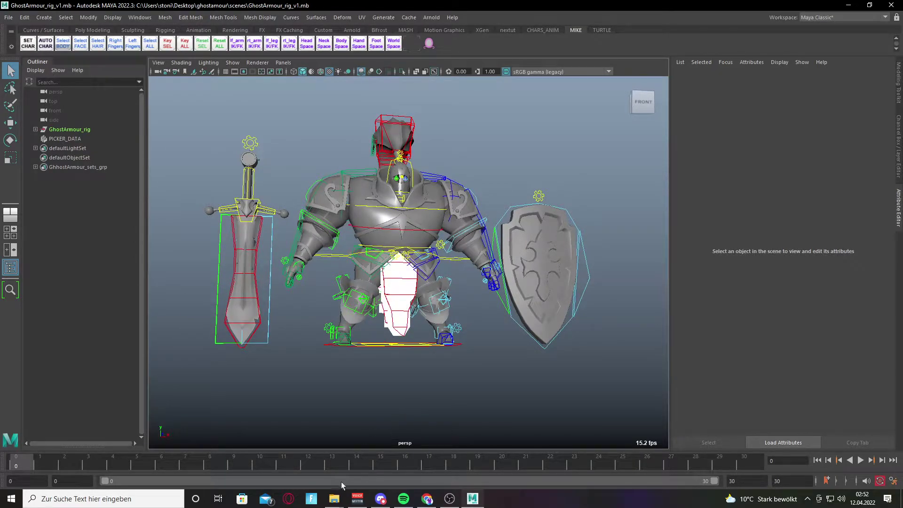
- In the ghostamour Explorer window, check the scenes folder, then open sourceimages
mouse_move(334, 498)
left_click(361, 457)
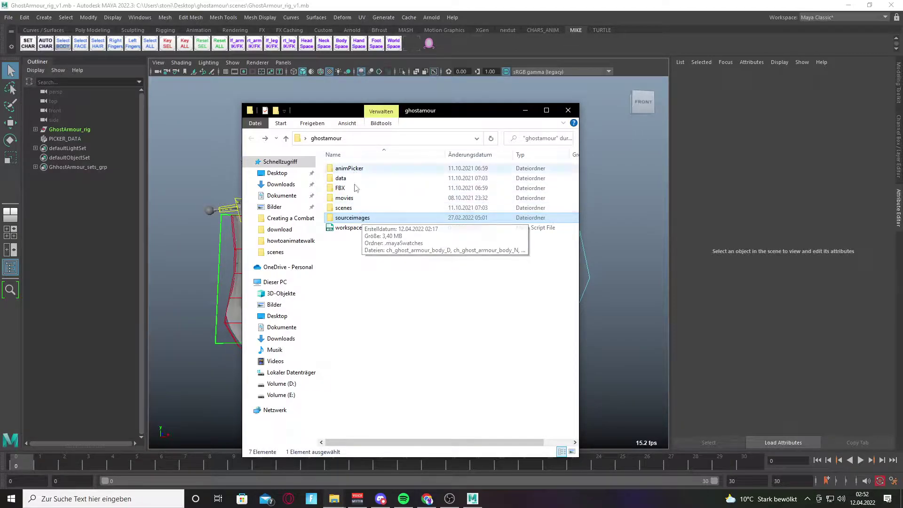
double_click(343, 207)
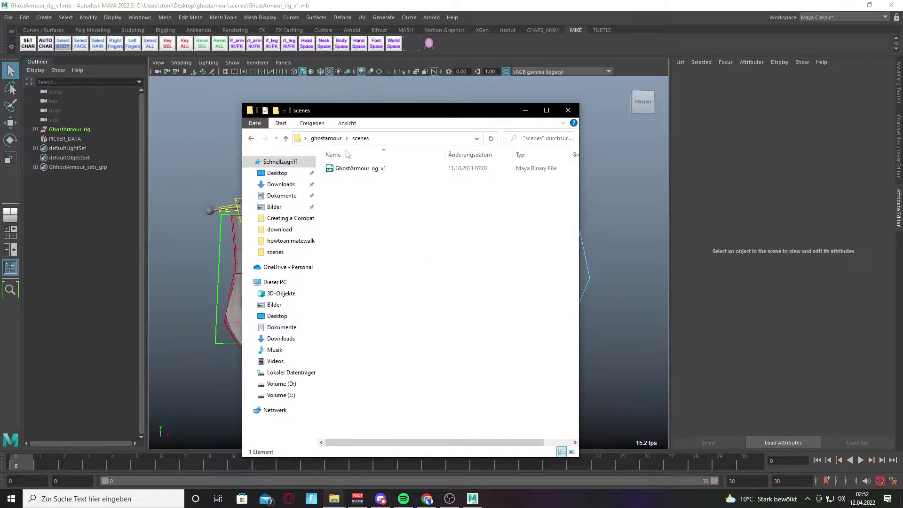
left_click_drag(357, 117, 543, 119)
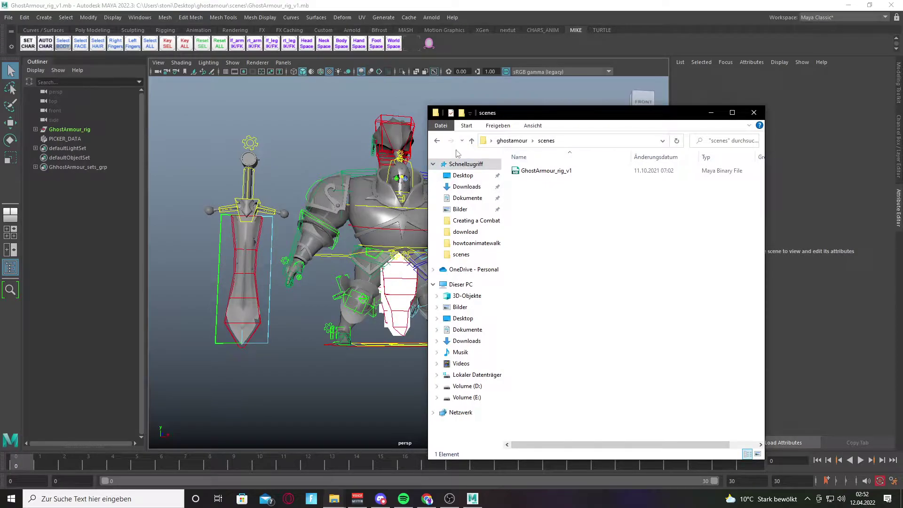
left_click(440, 141)
double_click(530, 221)
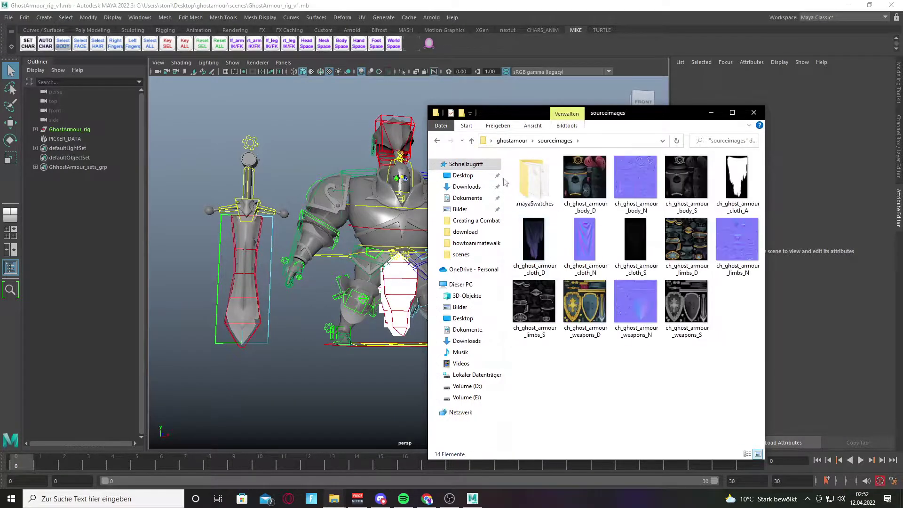
- Minimize Explorer and open Maya's File Path Editor by searching 'file' in commands
left_click(436, 141)
left_click(711, 113)
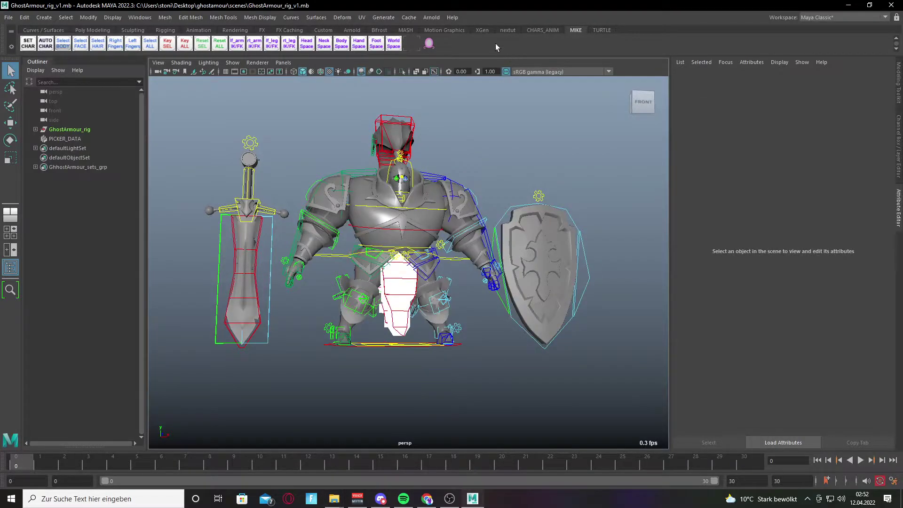
left_click(452, 18)
left_click(470, 45)
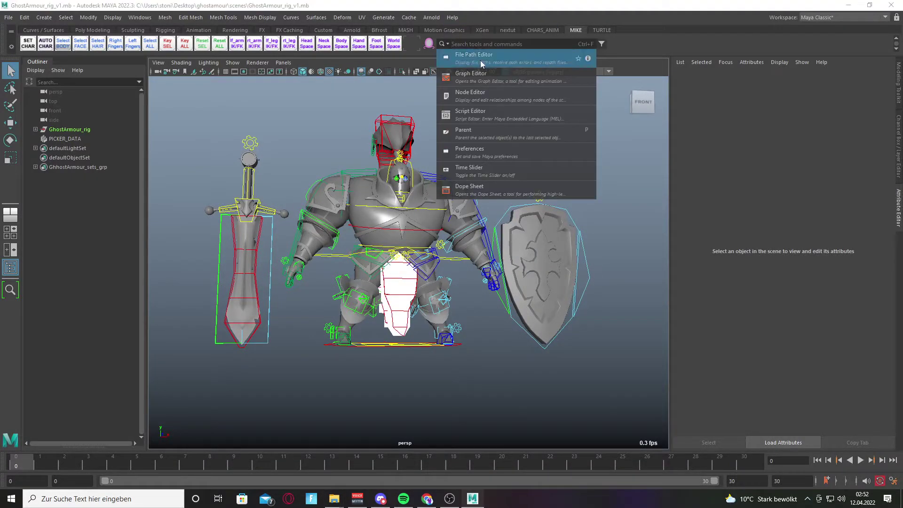
type("file")
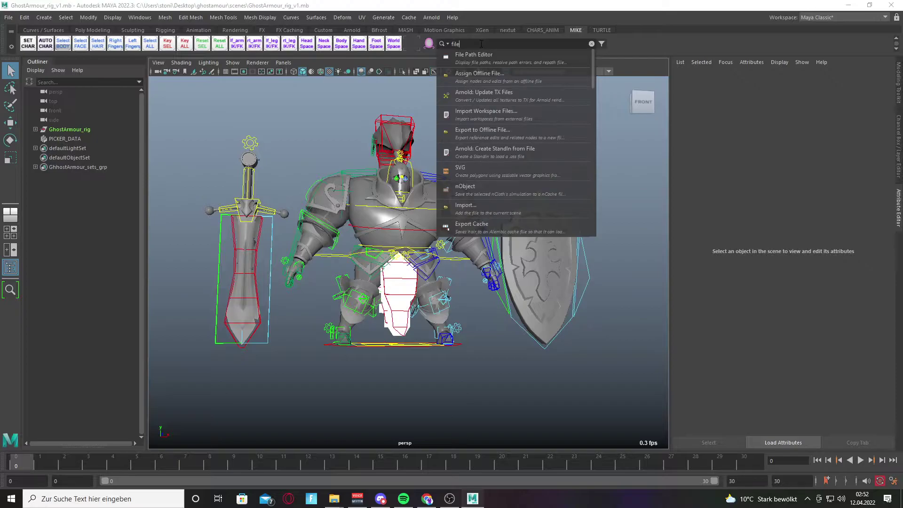
left_click(475, 57)
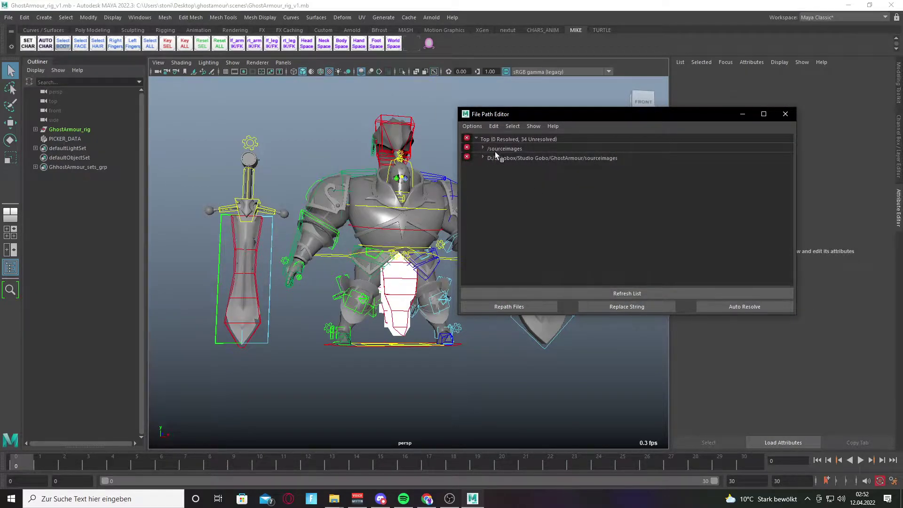
- Select the /sourceimages entry among the 34 unresolved texture paths
left_click(483, 148)
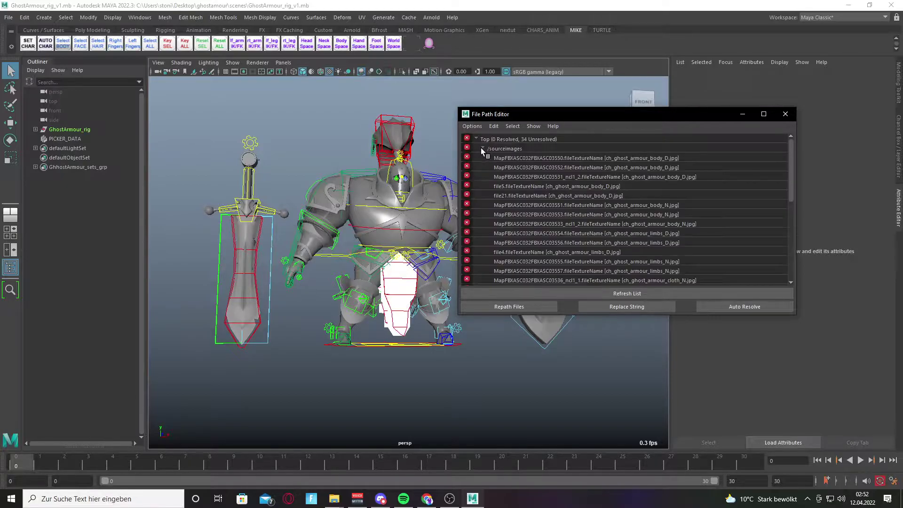
left_click(483, 148)
left_click(498, 148)
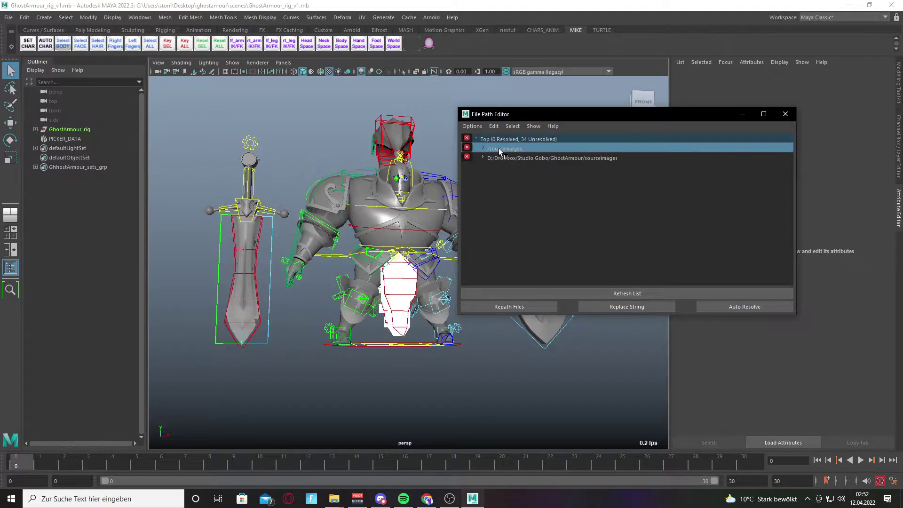
- Start a repath and browse from Desktop into ghostamour to pick its sourceimages folder
left_click(532, 304)
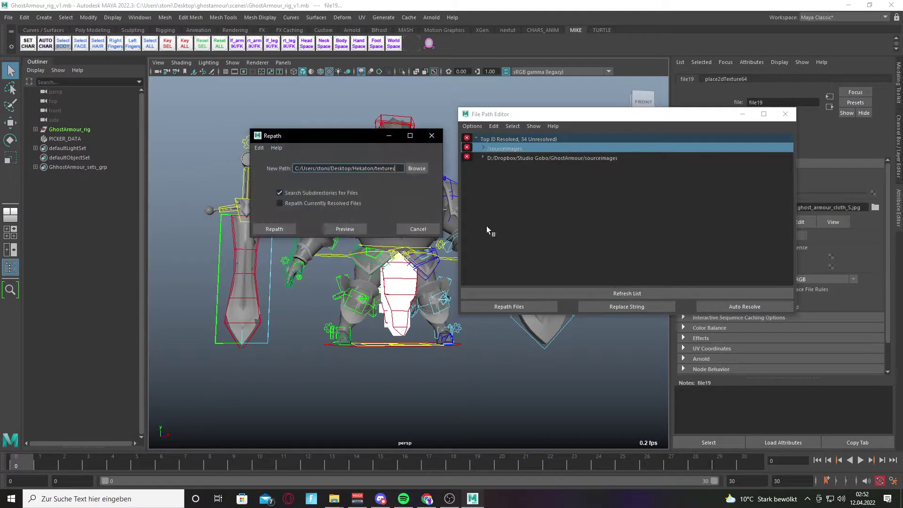
left_click(417, 168)
left_click(71, 254)
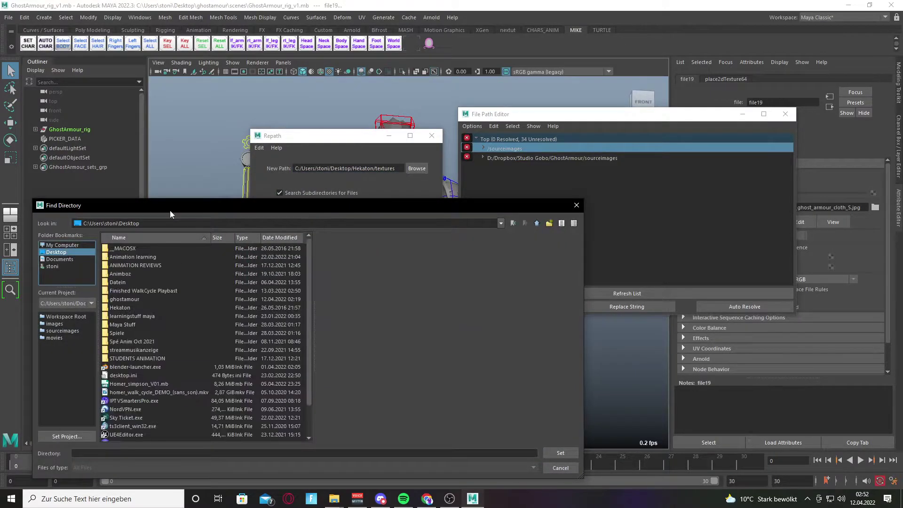
left_click_drag(181, 209, 310, 132)
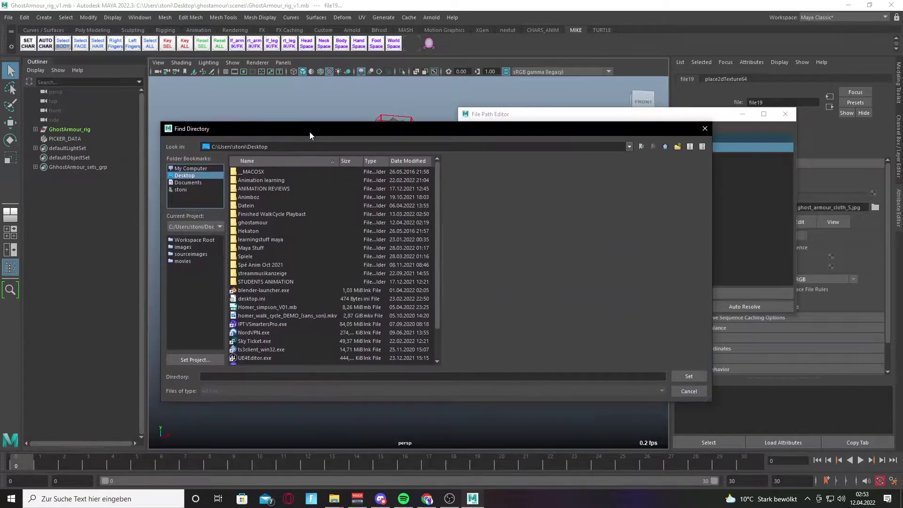
left_click(258, 223)
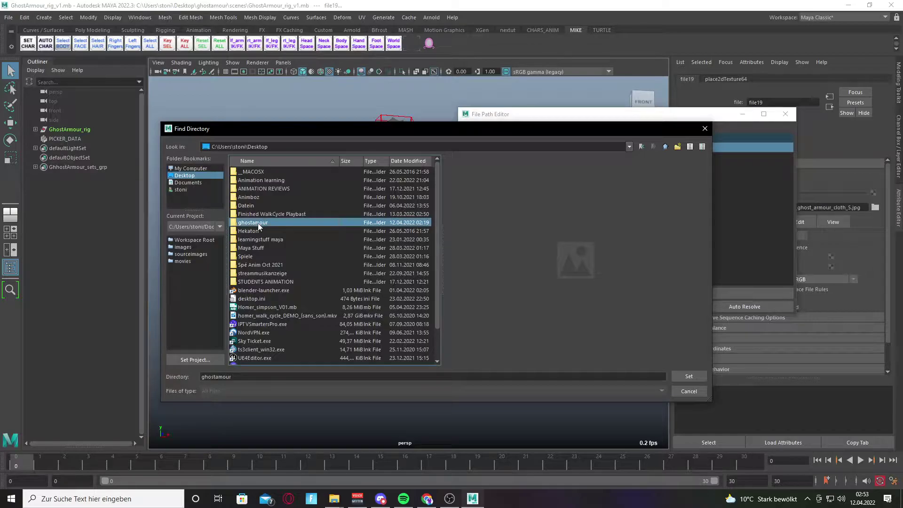
double_click(297, 222)
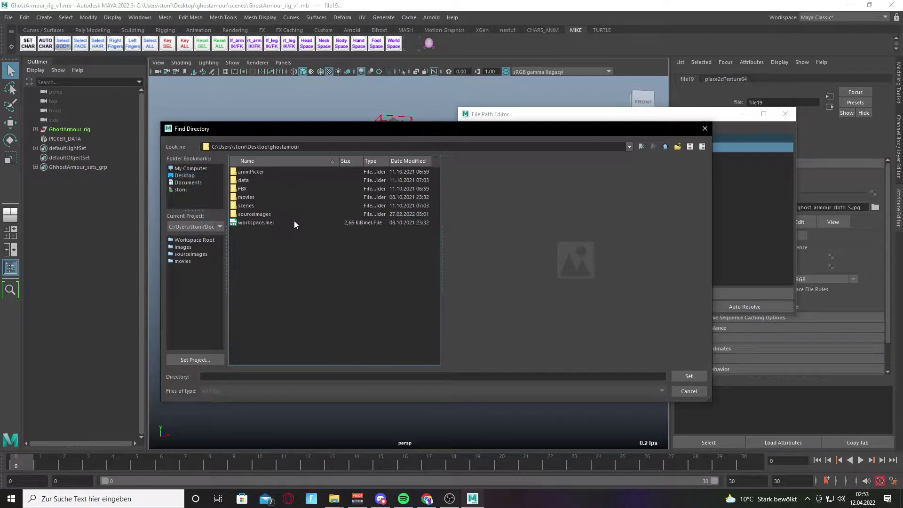
left_click(258, 215)
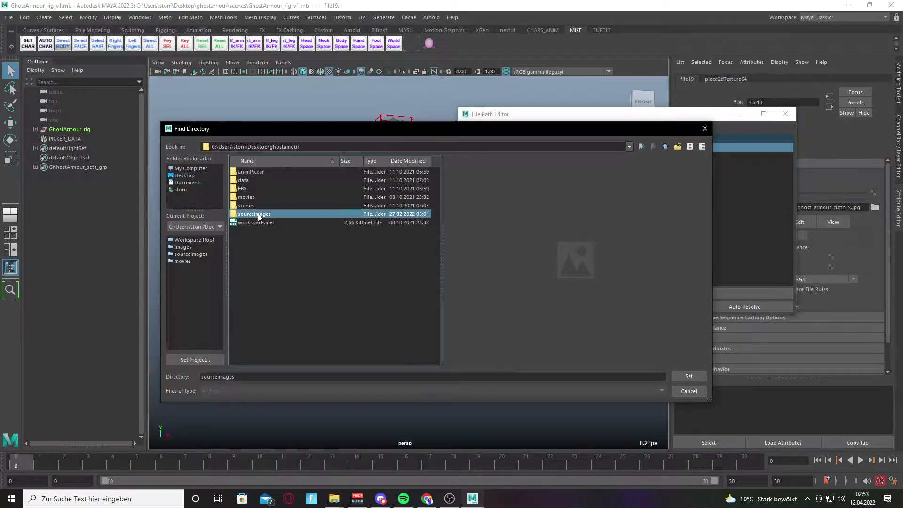
- Repath the missing textures to ghostamour's sourceimages, resolving 31 of 34 paths
left_click(688, 376)
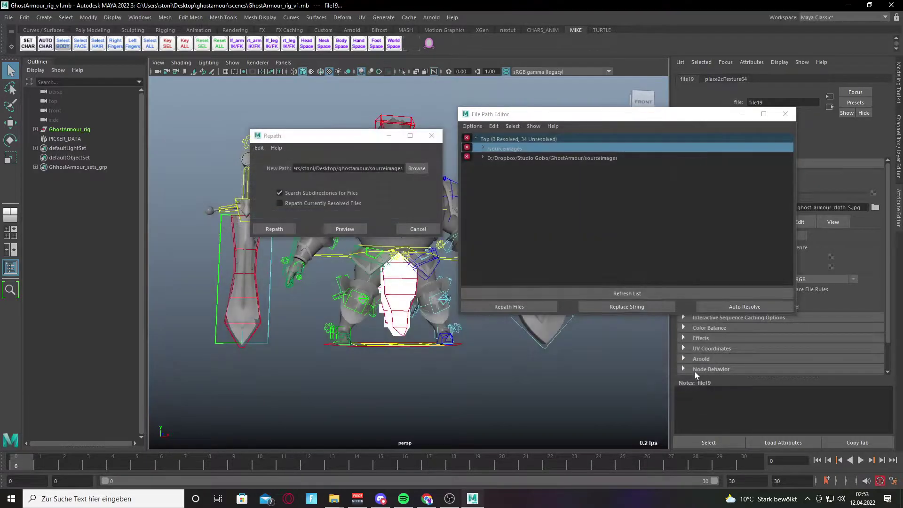
left_click(286, 229)
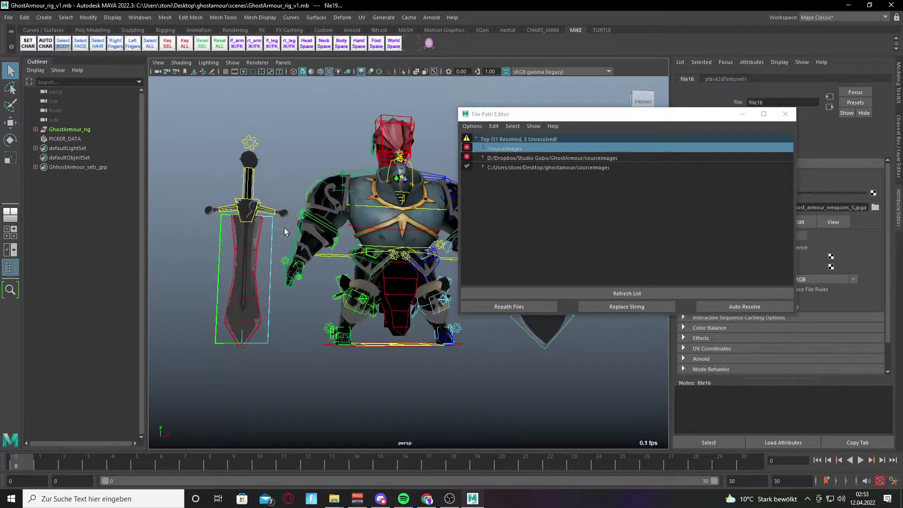
middle_click_drag(409, 226, 383, 224, "alt")
scroll(383, 224, "down", 2)
- Orbit around the now-textured rig, then close the File Path Editor and exit Maya
left_click_drag(370, 245, 334, 241, "alt")
left_click_drag(443, 235, 382, 224, "alt")
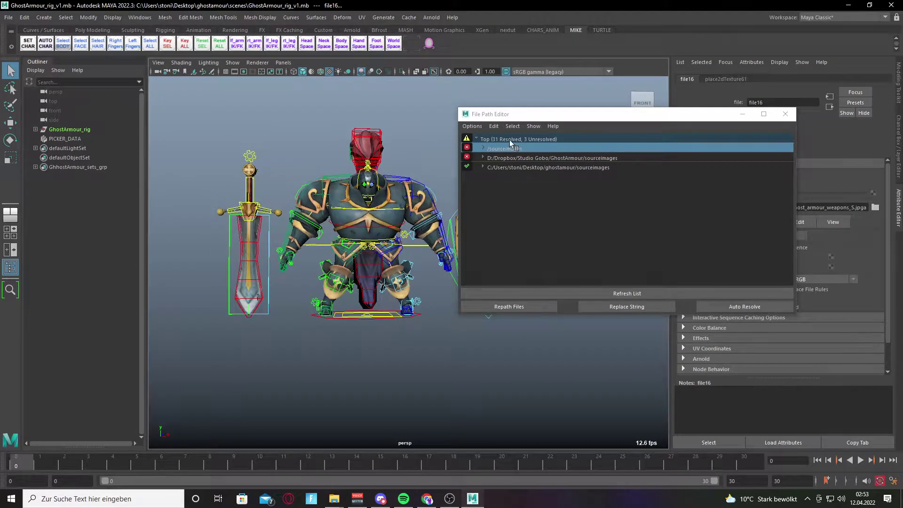
left_click(809, 114)
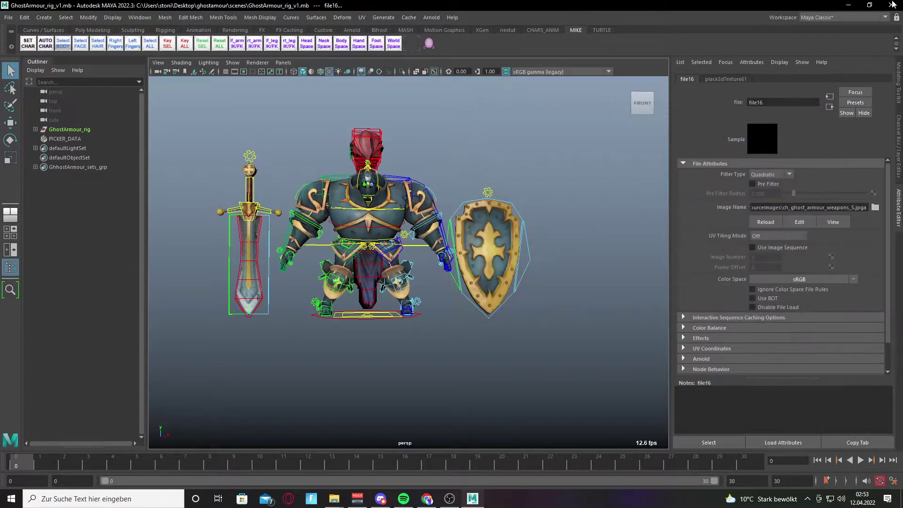
left_click(893, 4)
- Quit Maya without saving and open Anime_Hekaton_V2 from the Desktop's Hekaton folder
left_click(453, 251)
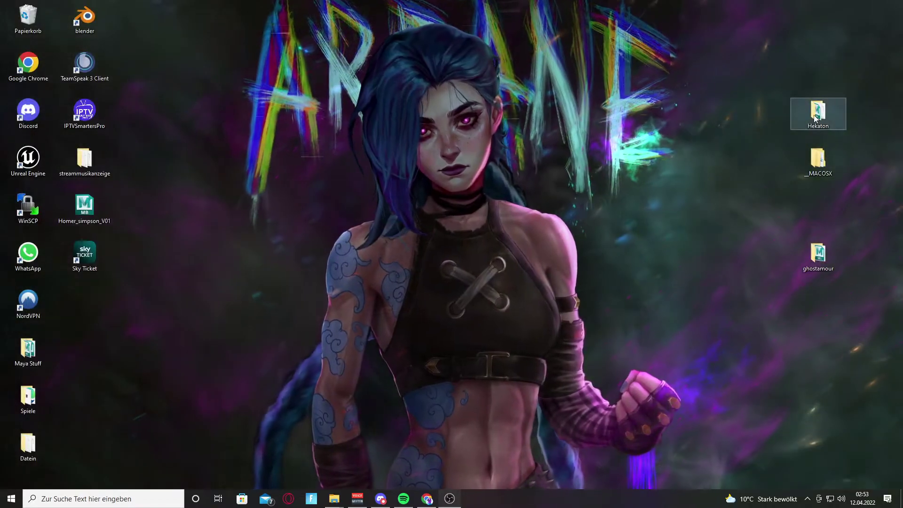
double_click(816, 115)
double_click(552, 204)
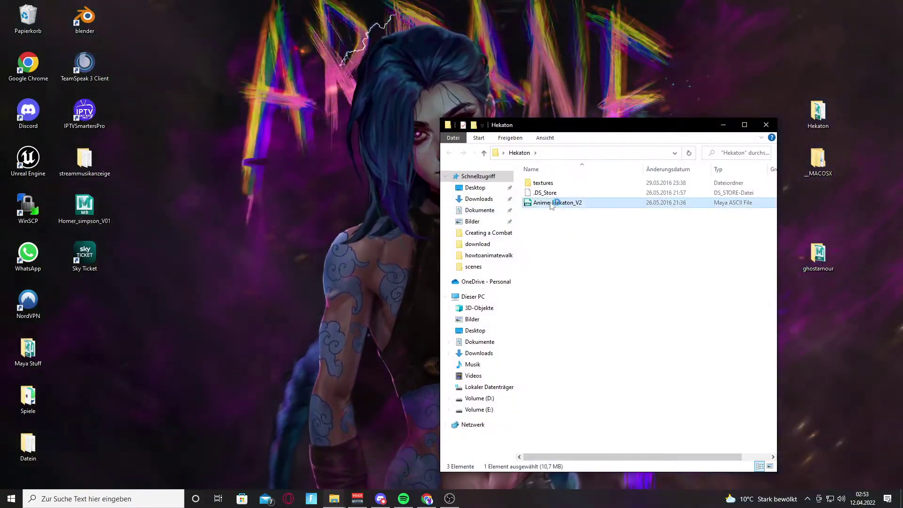
left_click(770, 128)
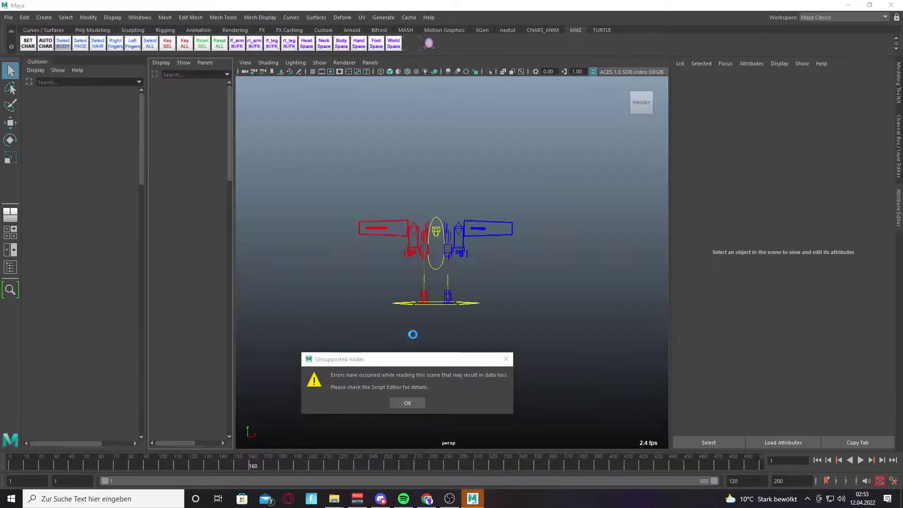
- Dismiss the unsupported-nodes warning, load Arnold, and orbit around the grey Hekaton mech
left_click(409, 403)
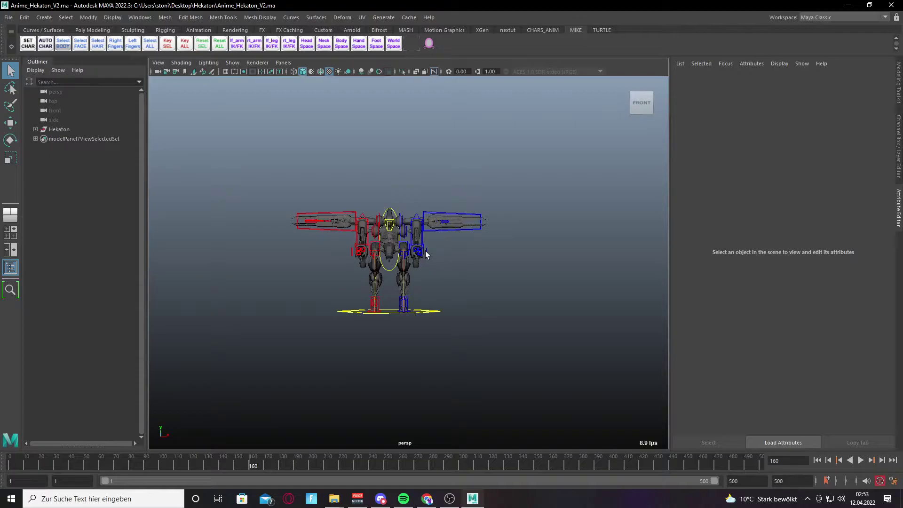
left_click(425, 19)
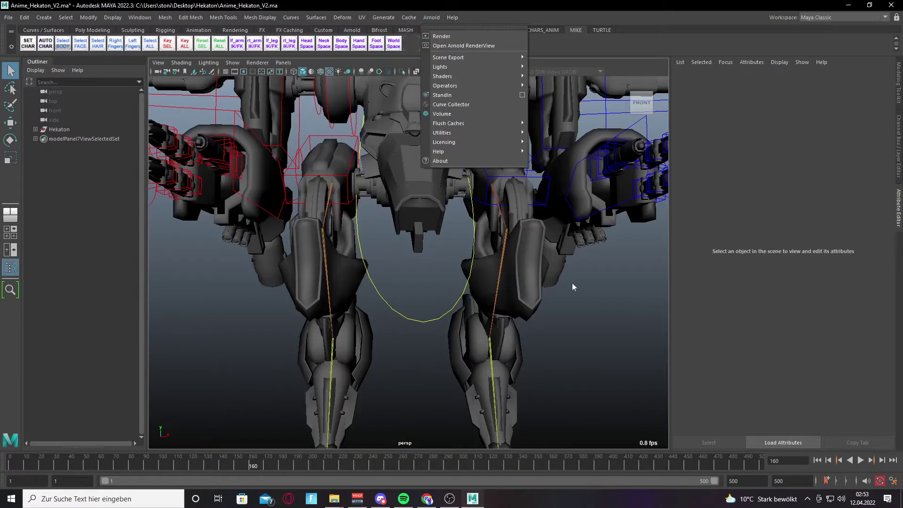
scroll(592, 298, "down", 7)
mouse_move(572, 283)
left_mouse_down("alt")
mouse_move(592, 297)
mouse_move(564, 291)
left_mouse_up("alt")
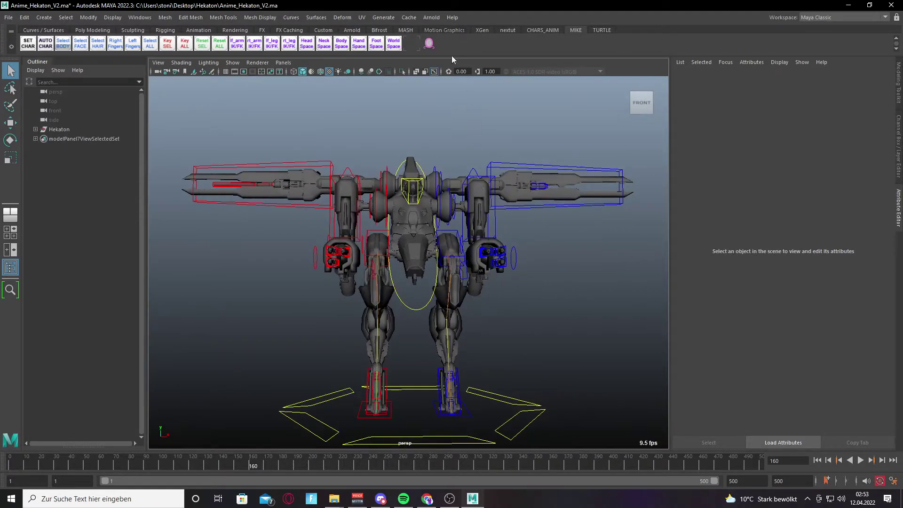
middle_click_drag(512, 278, 496, 254, "alt")
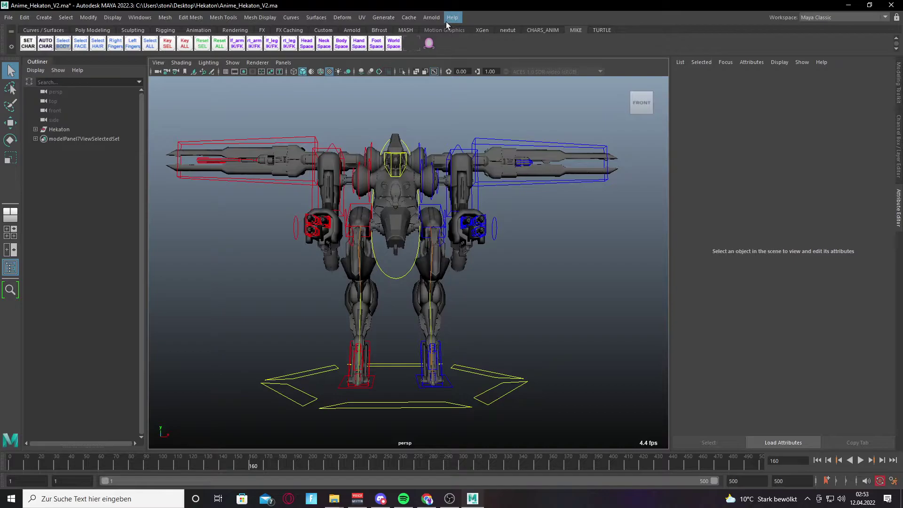
- Open the File Path Editor through the Help command search
left_click(452, 21)
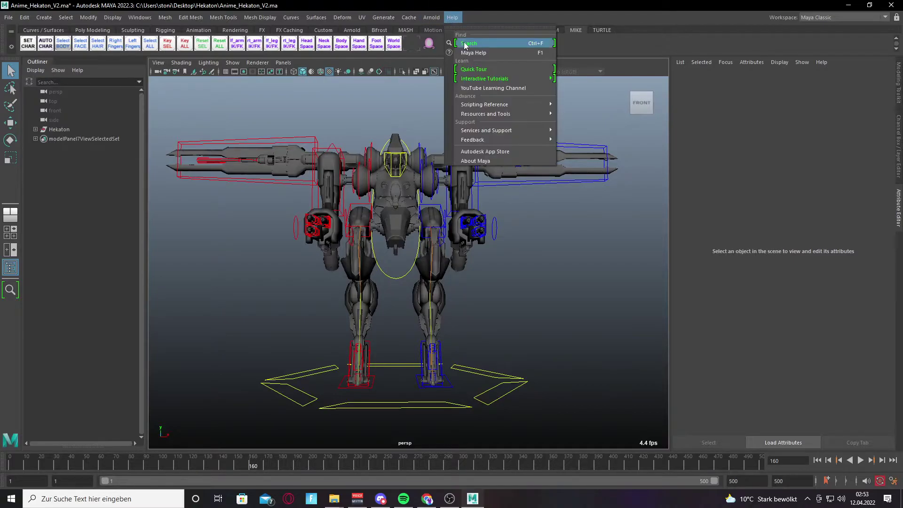
left_click(464, 43)
left_click(486, 76)
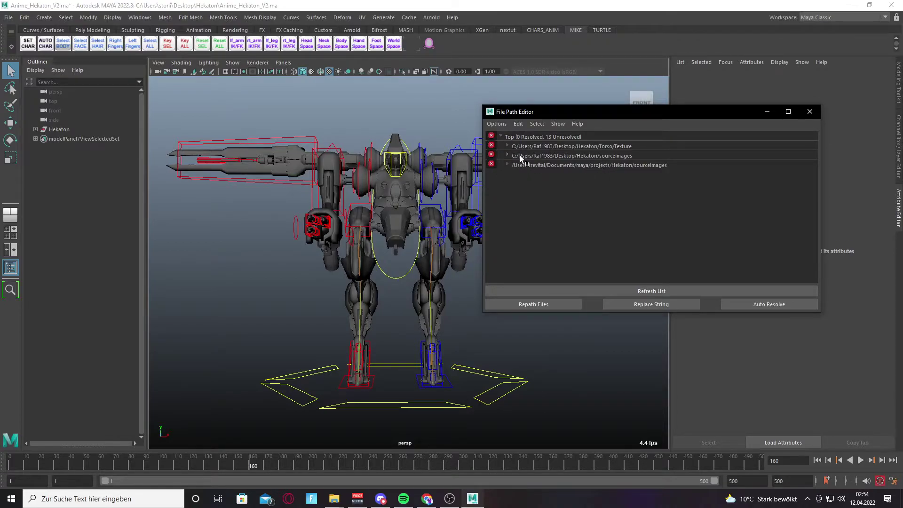
- Select the third unresolved sourceimages path and start repathing it
left_click(508, 165)
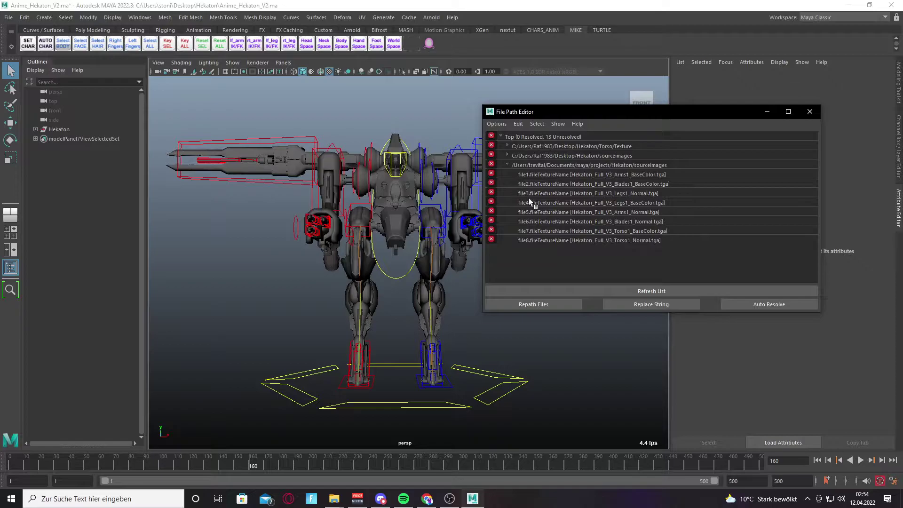
left_click(507, 164)
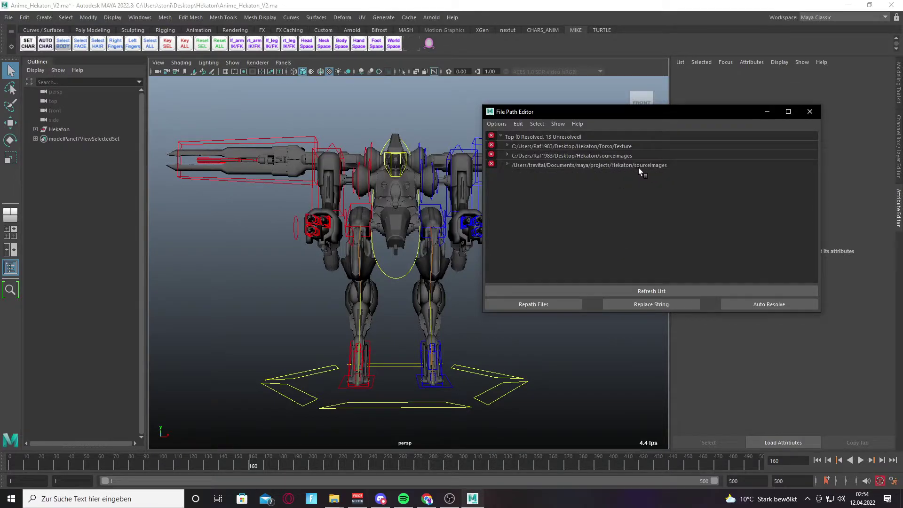
left_click(605, 166)
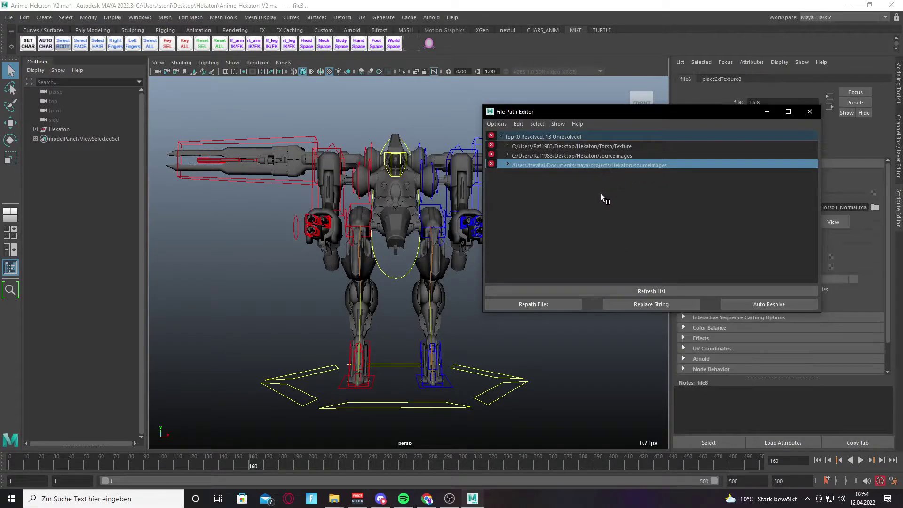
left_click(537, 305)
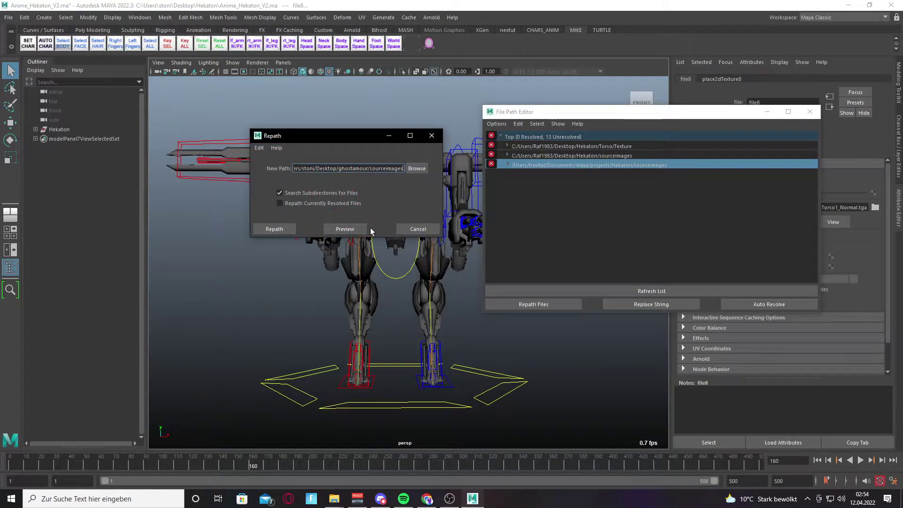
- Browse into Desktop\Hekaton and set its textures folder as the new repath directory
left_click(417, 168)
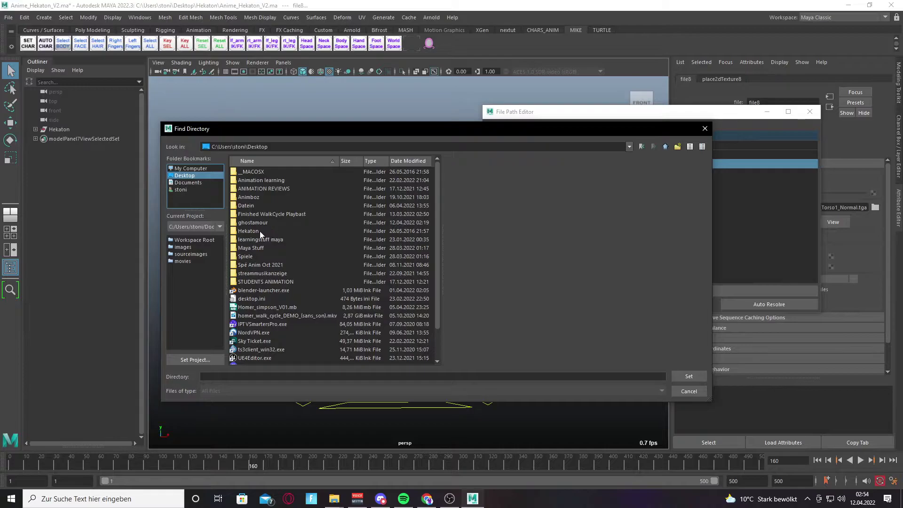
left_click(259, 231)
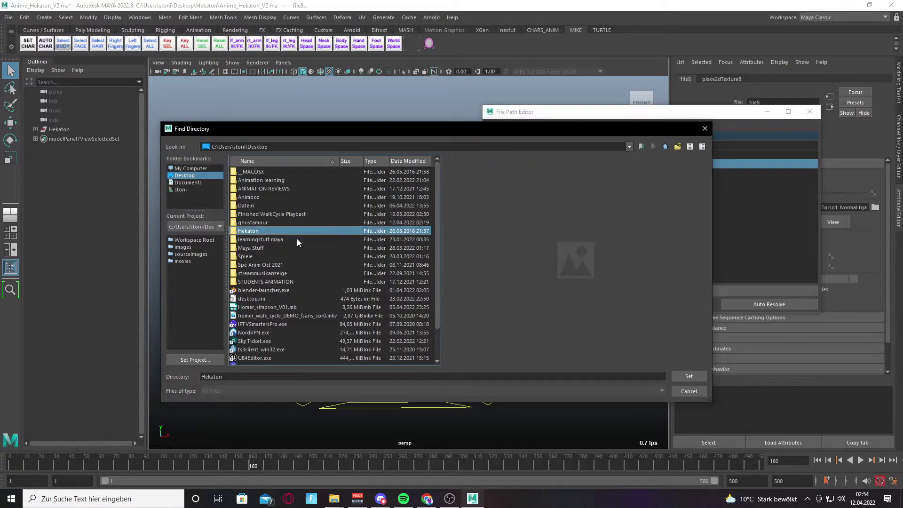
double_click(266, 231)
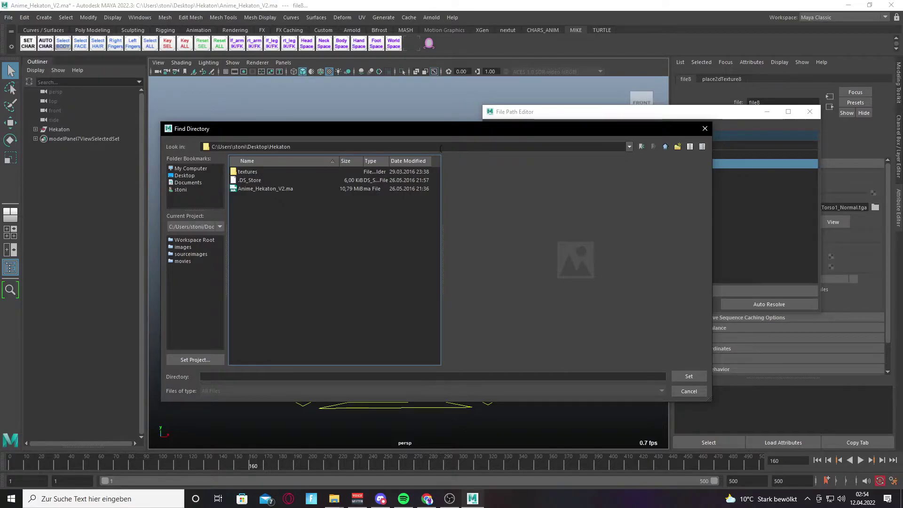
left_click_drag(441, 129, 299, 126)
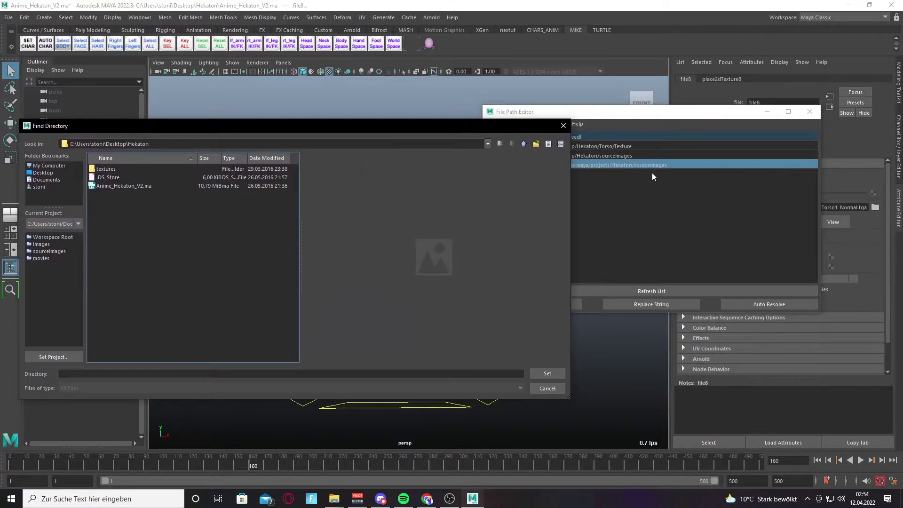
left_click(117, 171)
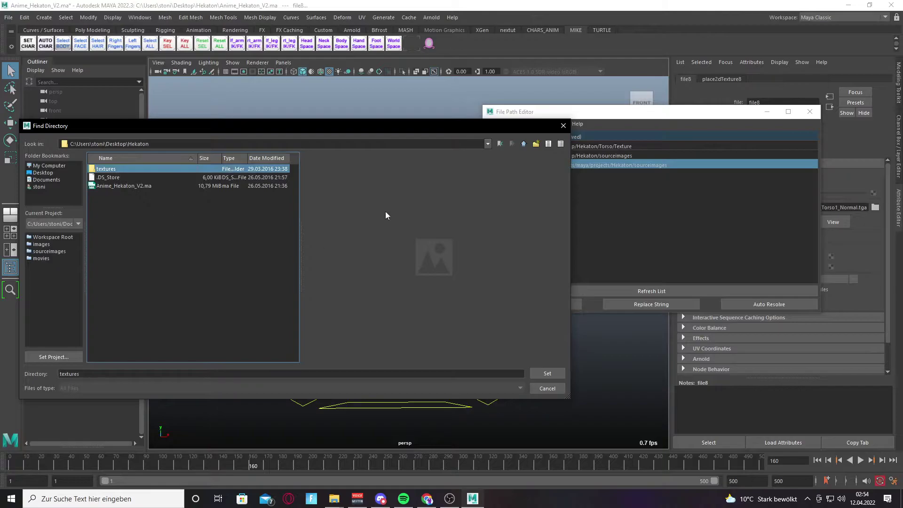
left_click(539, 371)
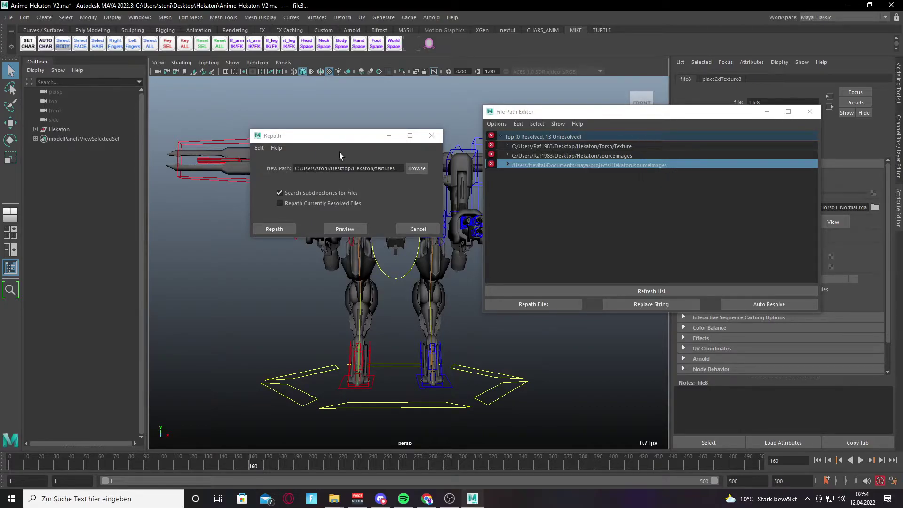
left_click_drag(316, 133, 314, 130)
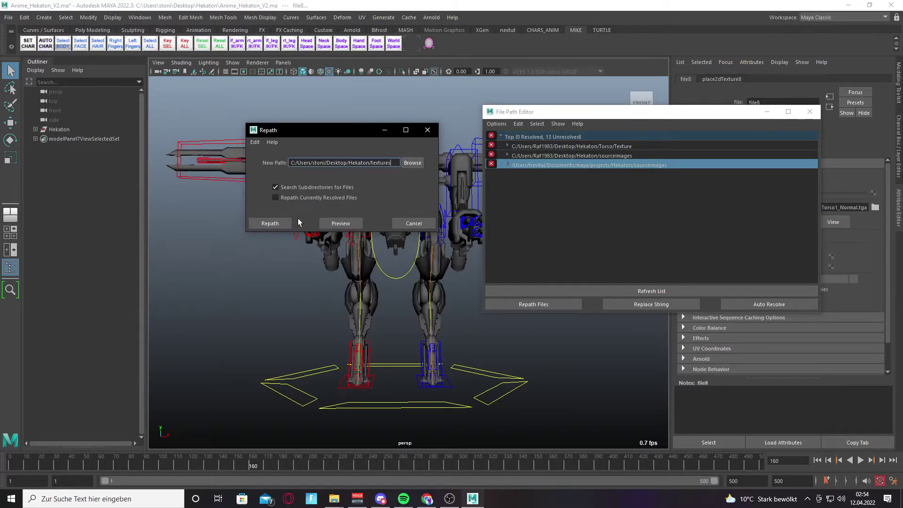
- Repath to the Hekaton textures folder, resolving 8 paths, and orbit to check the textured mech
left_click(270, 224)
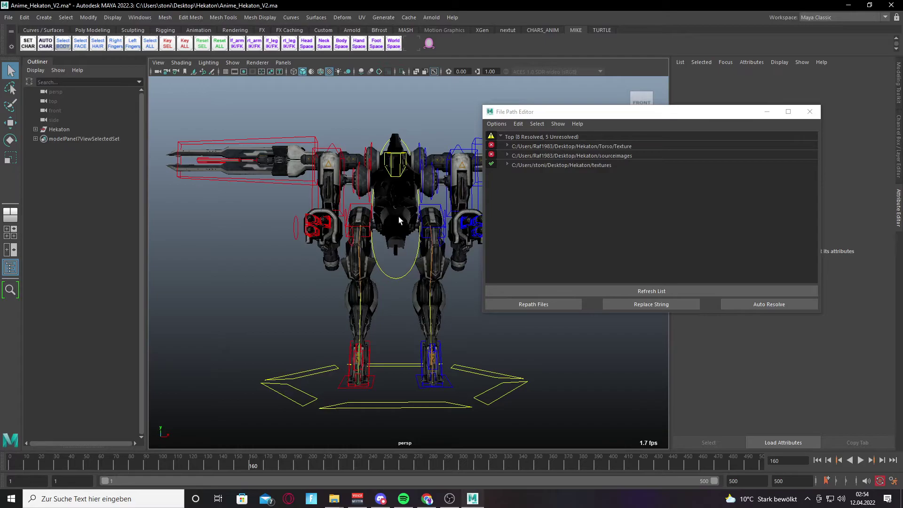
left_click_drag(399, 216, 394, 256, "alt")
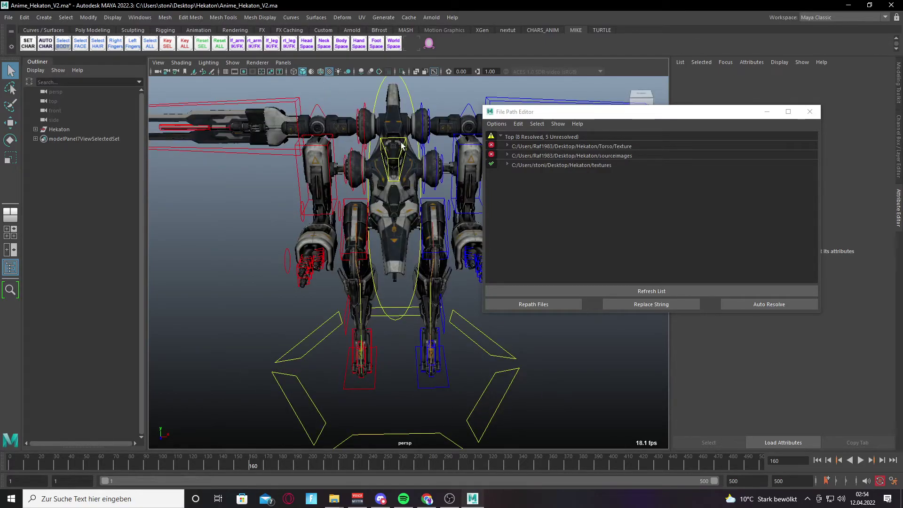
scroll(393, 152, "up", 3)
left_click_drag(393, 152, 435, 180, "alt")
scroll(389, 154, "down", 5)
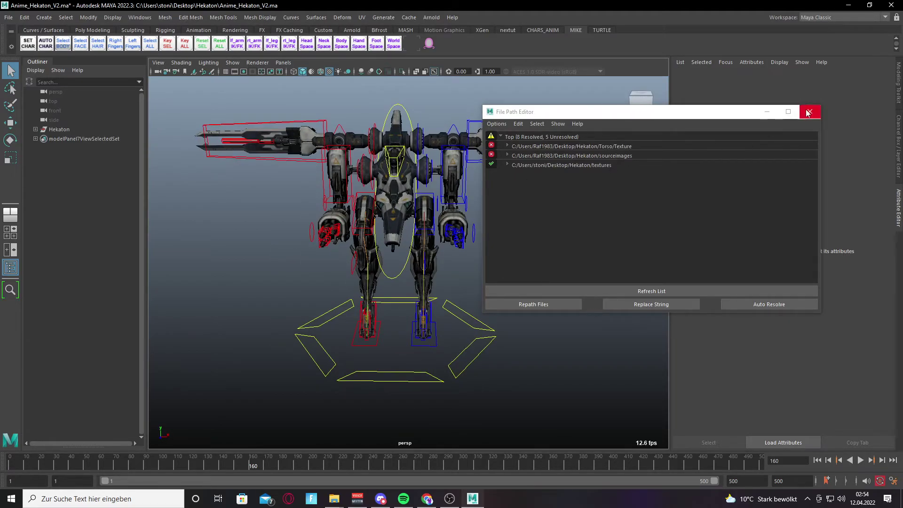
- Close the File Path Editor and tumble around the fully textured Hekaton mech from several angles
left_click(810, 112)
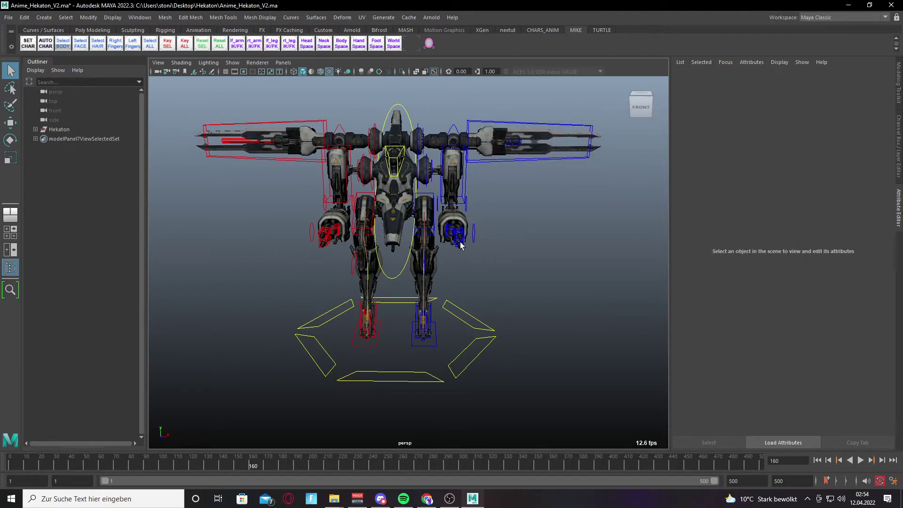
scroll(461, 256, "down", 5)
scroll(470, 248, "up", 4)
left_click_drag(461, 264, 420, 256, "alt")
scroll(426, 265, "up", 6)
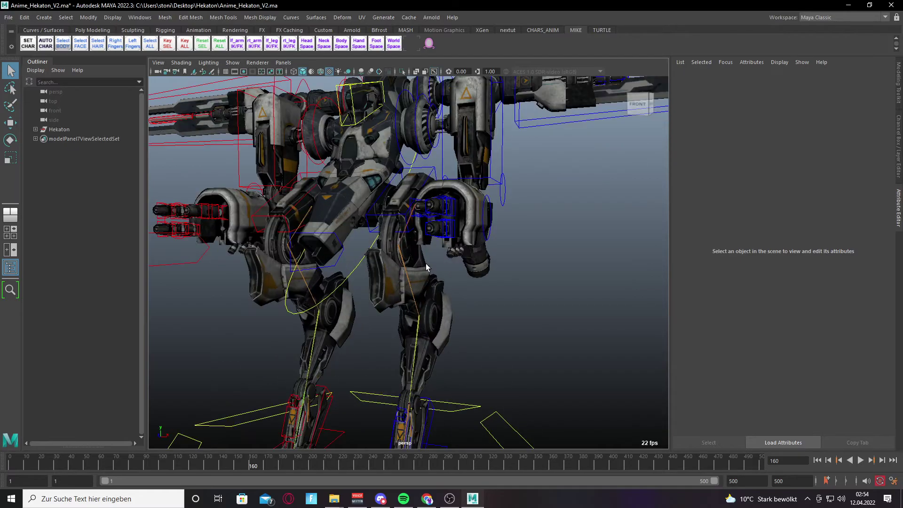
scroll(427, 267, "down", 7)
middle_click_drag(440, 273, 555, 265, "alt")
left_click_drag(470, 270, 453, 256, "alt")
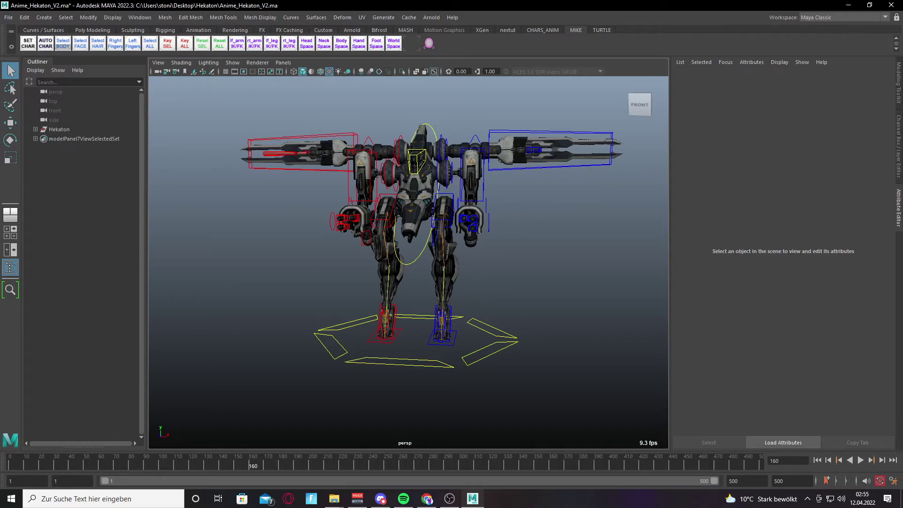
left_click_drag(472, 231, 440, 273, "alt")
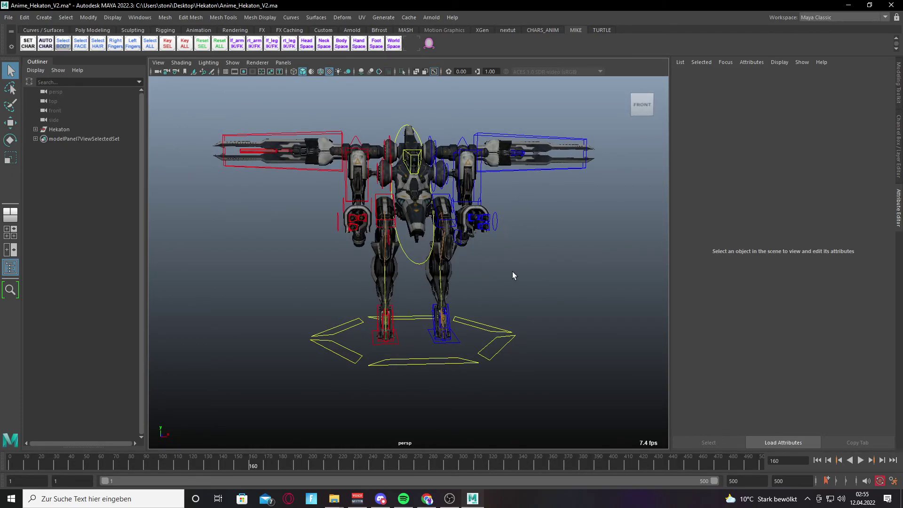
left_click_drag(513, 271, 498, 276, "alt")
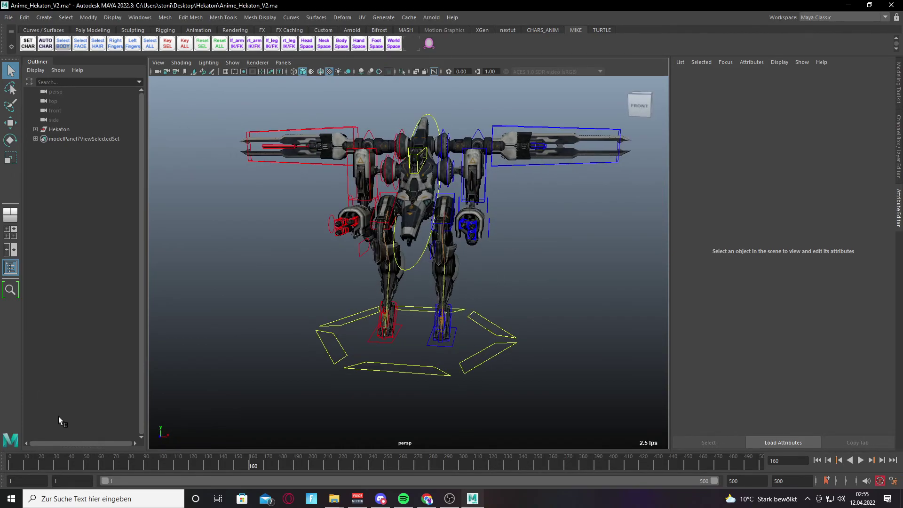